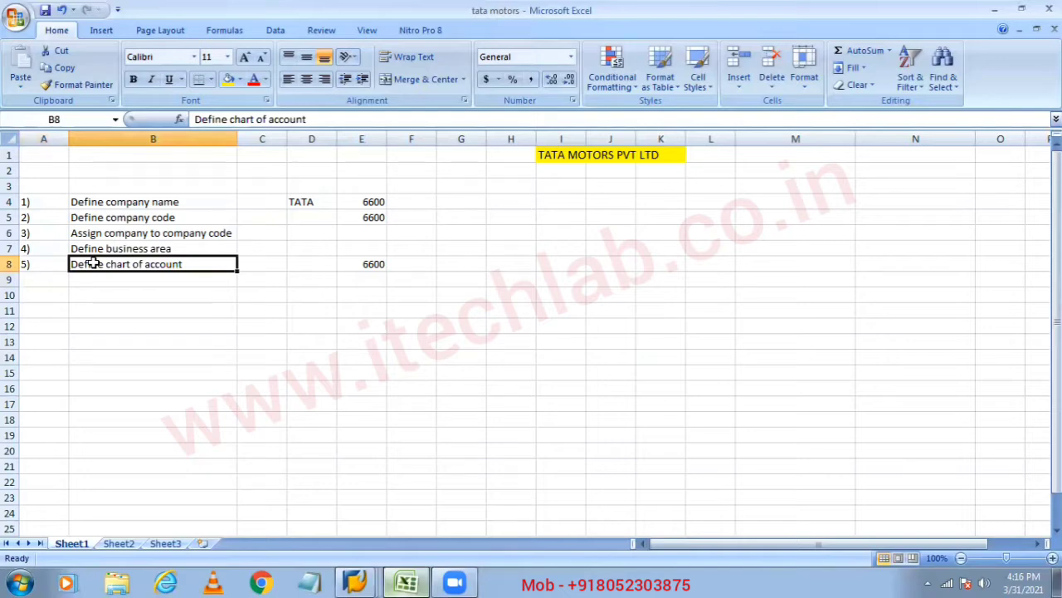
Step: Enter the step number "6)" in cell A9 of the configuration list
{"action": "left_click", "coordinate": [52, 280]}
{"action": "type", "text": "6"}
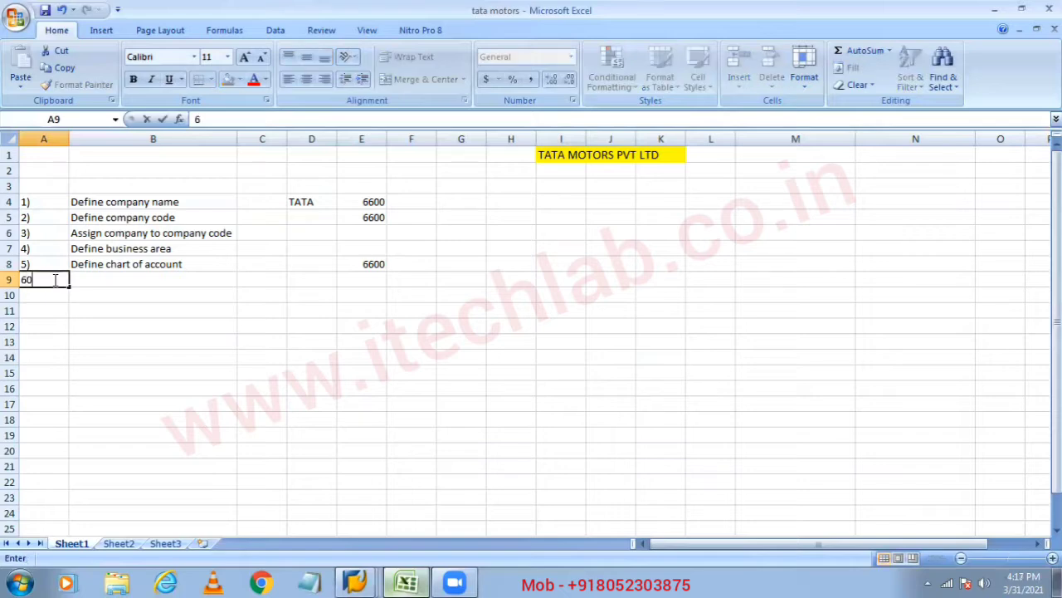
{"action": "type", "text": "0"}
{"action": "key", "text": "BackSpace"}
{"action": "type", "text": ")"}
{"action": "key", "text": "Tab"}
Step: Enter "Assign company code to chart of account" as the description in cell B9
{"action": "type", "text": "Ass"}
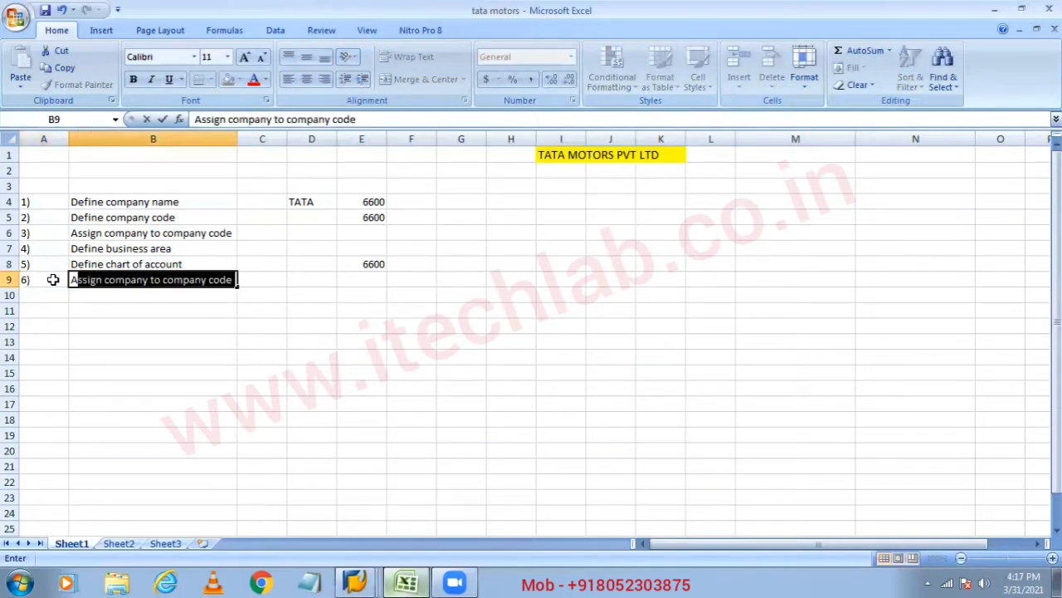
{"action": "type", "text": "ign"}
{"action": "type", "text": "om"}
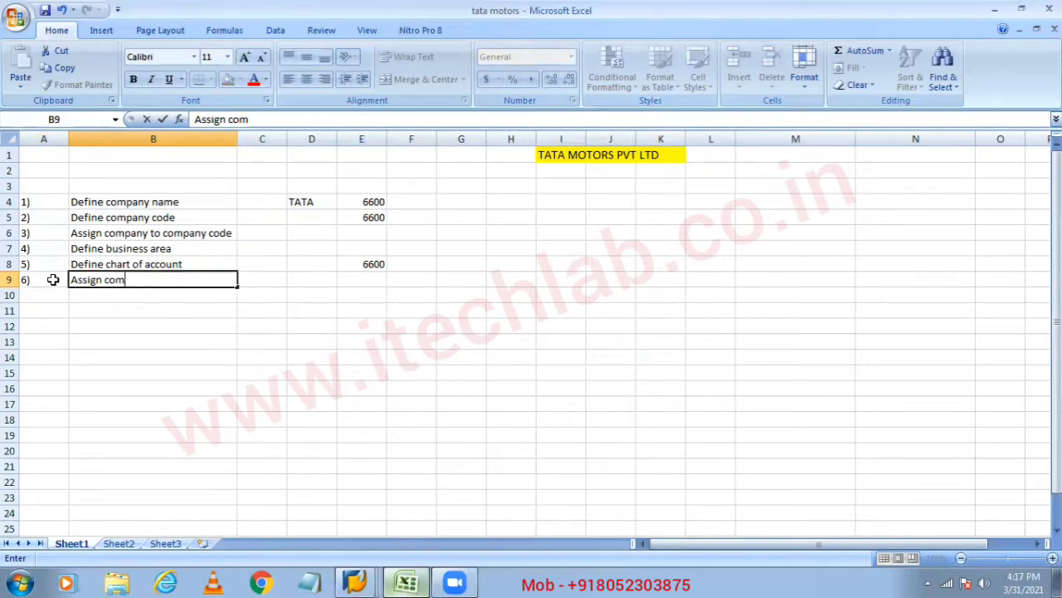
{"action": "type", "text": "ap"}
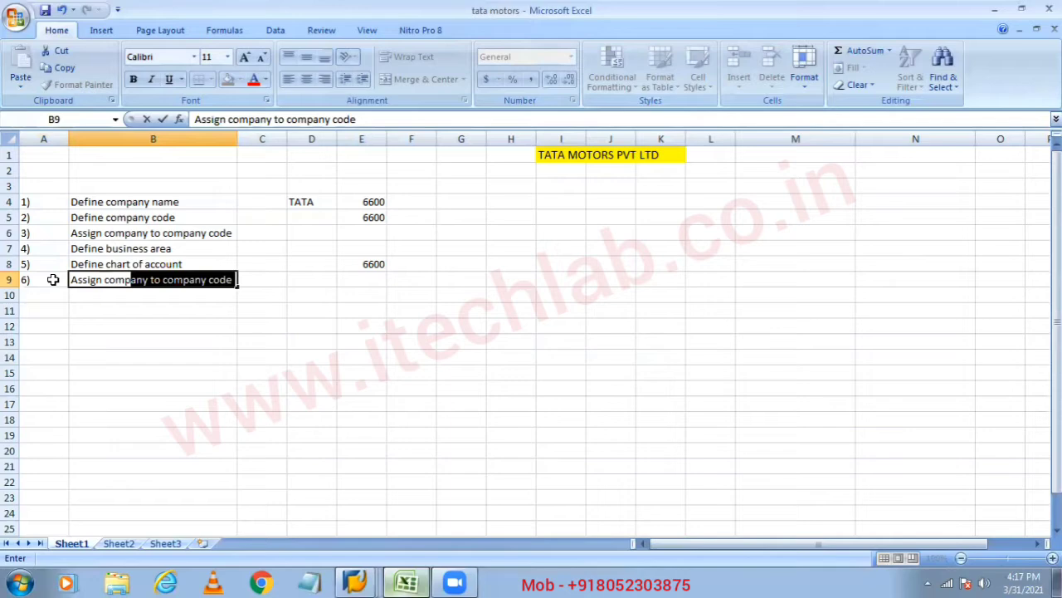
{"action": "key", "text": "shift+Right"}
{"action": "key", "text": "shift+Right"}
{"action": "key", "text": "shift+Right"}
{"action": "key", "text": "shift+Right"}
{"action": "type", "text": "code"}
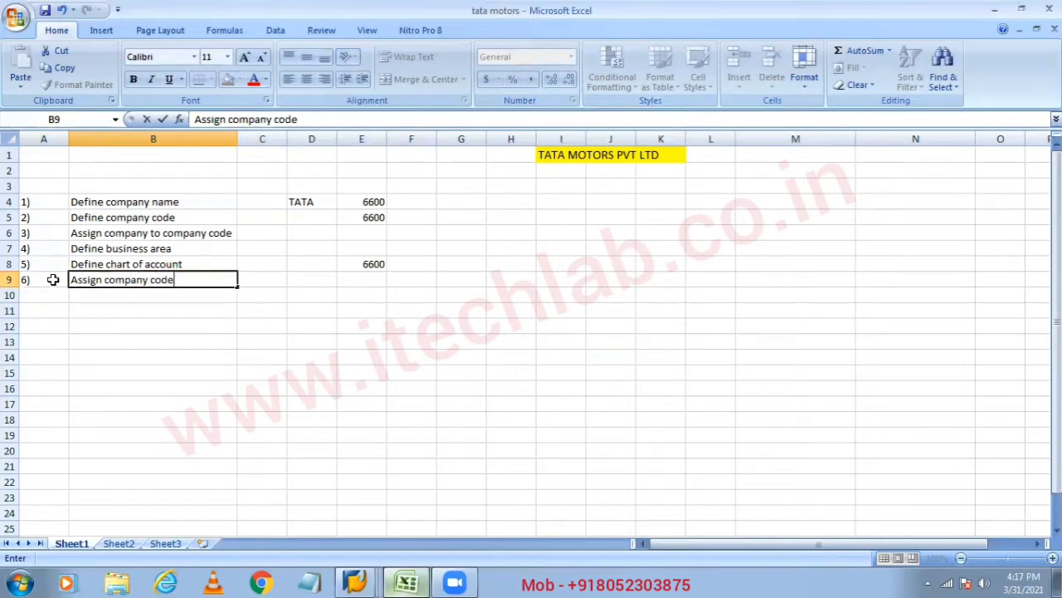
{"action": "type", "text": " to chaa"}
{"action": "key", "text": "BackSpace"}
{"action": "key", "text": "BackSpace"}
{"action": "key", "text": "BackSpace"}
{"action": "type", "text": "t"}
{"action": "key", "text": "BackSpace"}
{"action": "type", "text": "rt of account"}
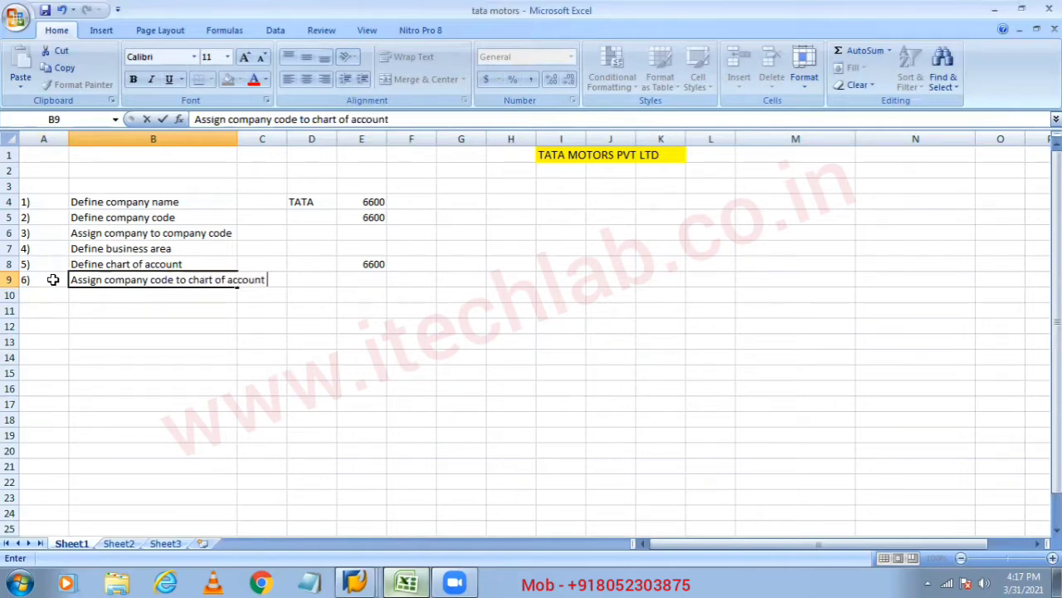
Step: Auto-fit the width of column B to its longest description and select cell B9
{"action": "double_click", "coordinate": [238, 139]}
{"action": "left_click", "coordinate": [107, 270]}
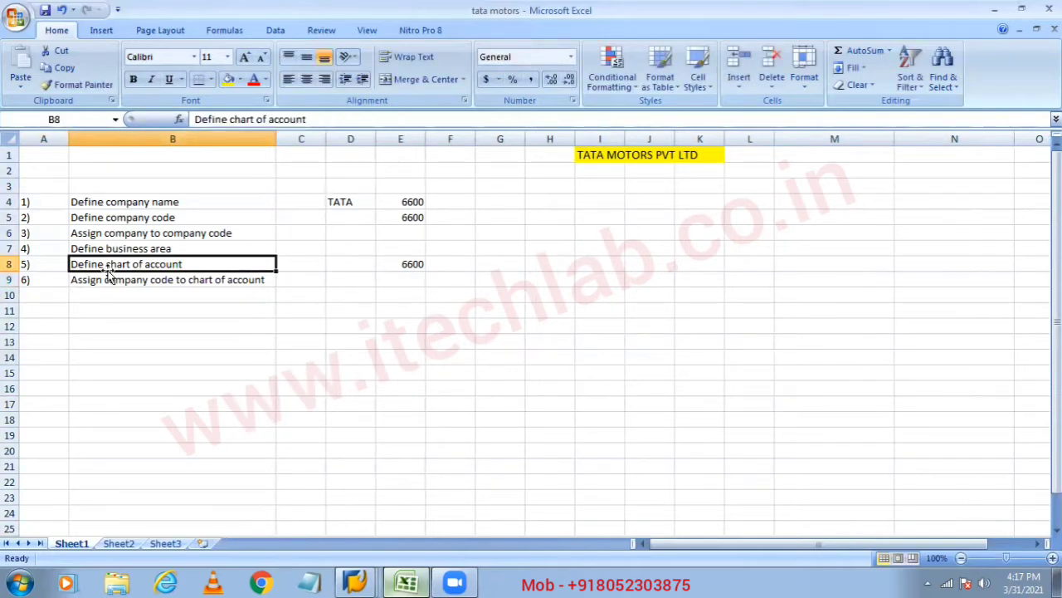
{"action": "left_click", "coordinate": [127, 279]}
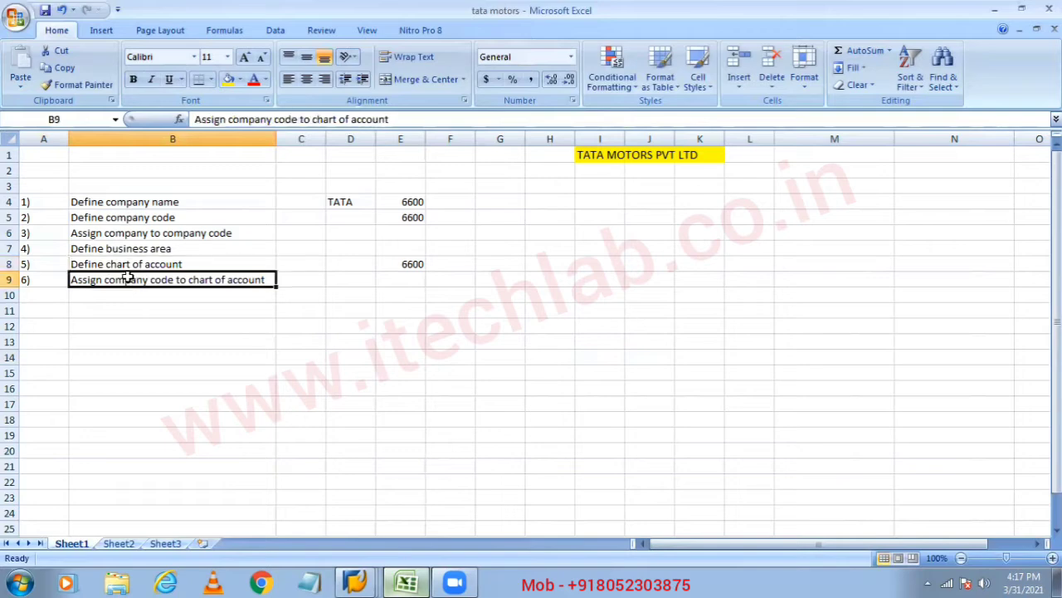
Step: Switch to the SAP Easy Access session, try to start transaction spro, and dismiss the connection error messages
{"action": "left_click", "coordinate": [355, 583]}
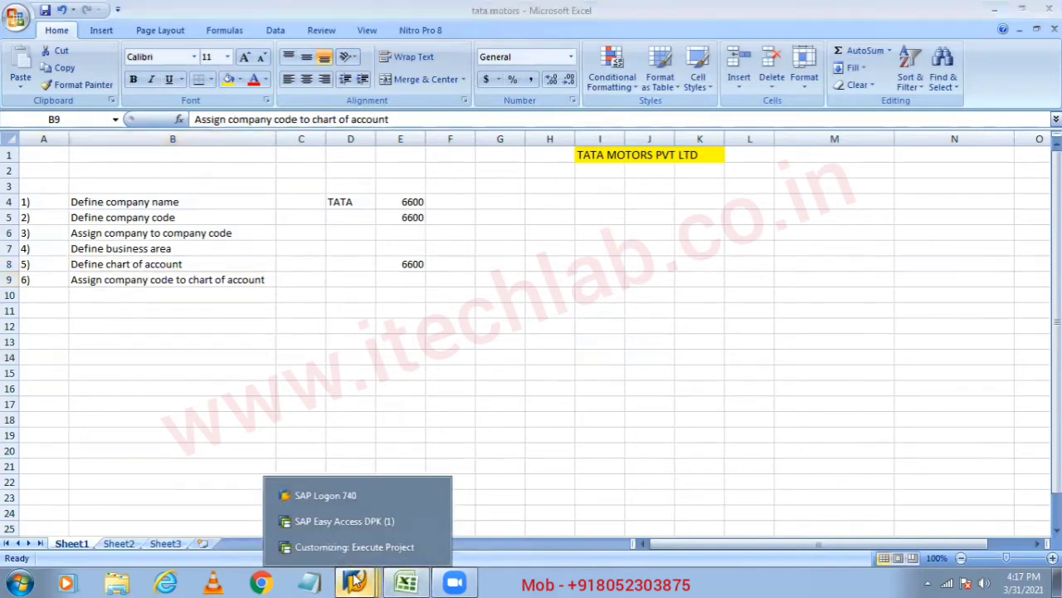
{"action": "left_click", "coordinate": [342, 525]}
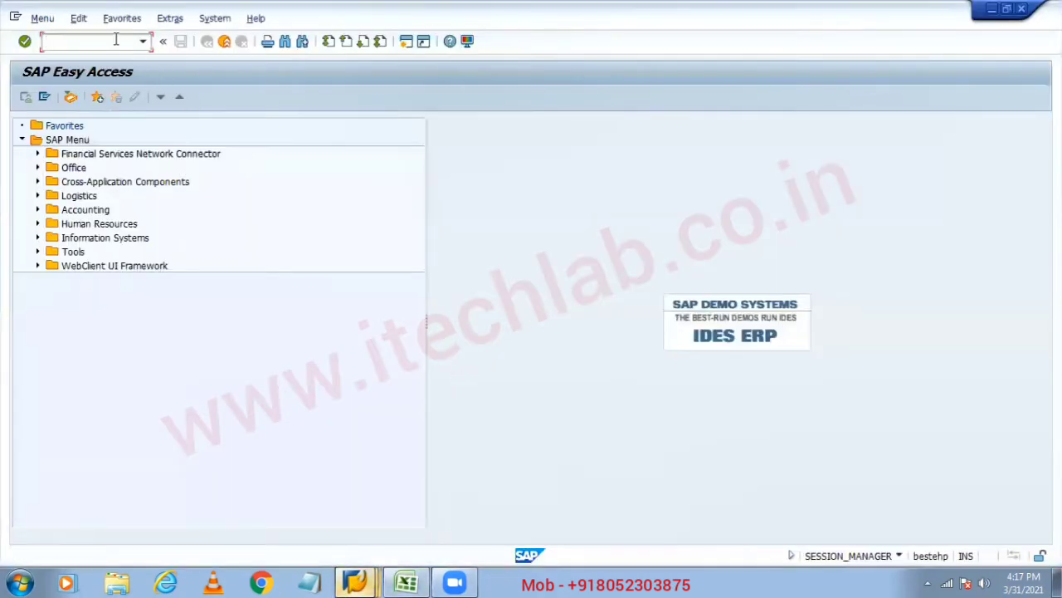
{"action": "type", "text": "spro"}
{"action": "key", "text": "Return"}
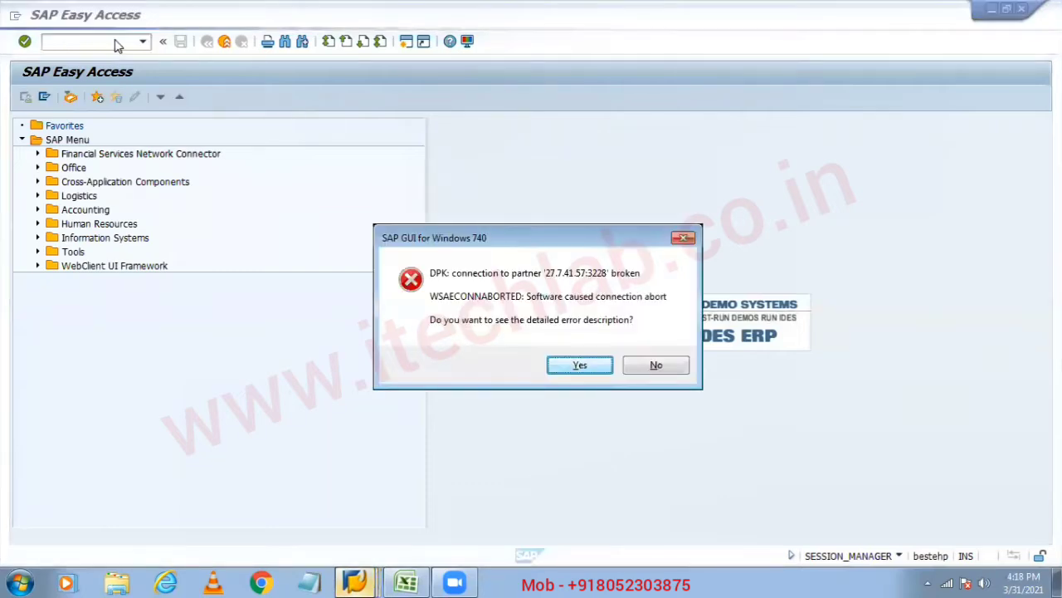
{"action": "left_click", "coordinate": [573, 365]}
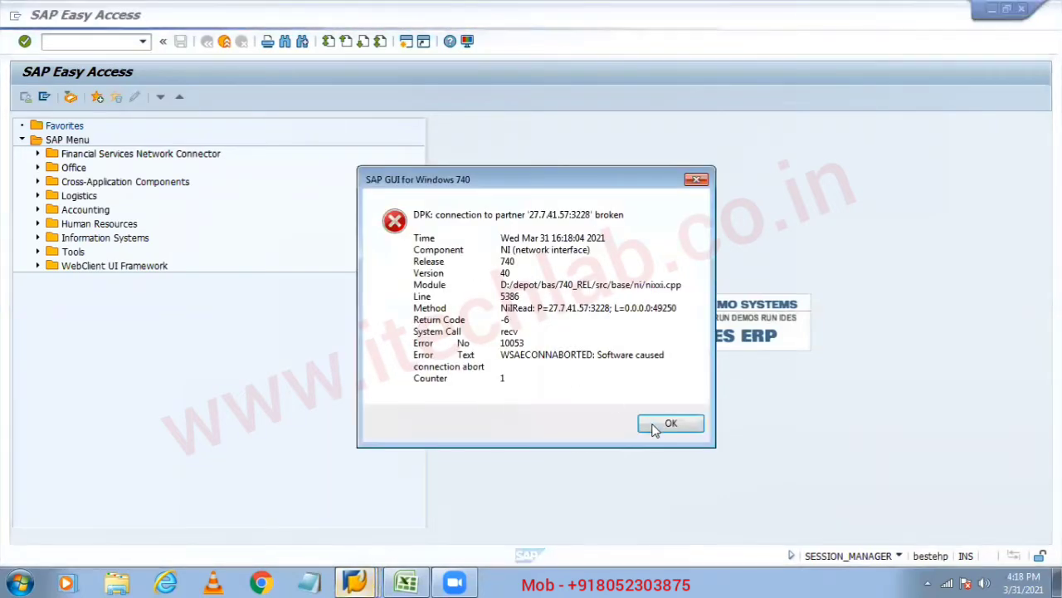
{"action": "left_click", "coordinate": [656, 424]}
Step: Reopen the highlighted connection from SAP Logon 740 and log on to client 800 with the user ID and account password
{"action": "mouse_move", "coordinate": [357, 583]}
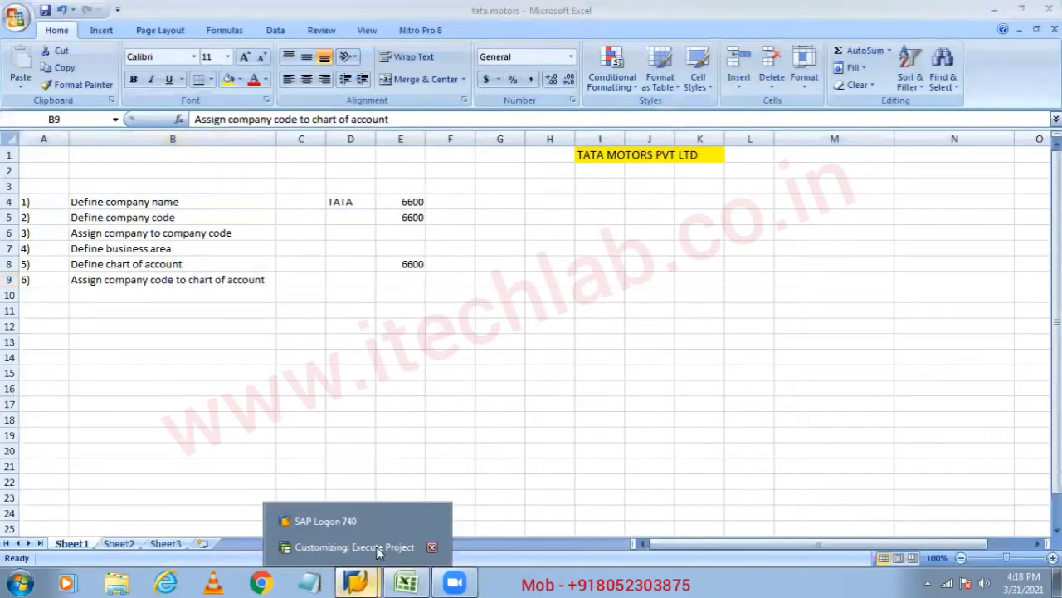
{"action": "left_click", "coordinate": [357, 522]}
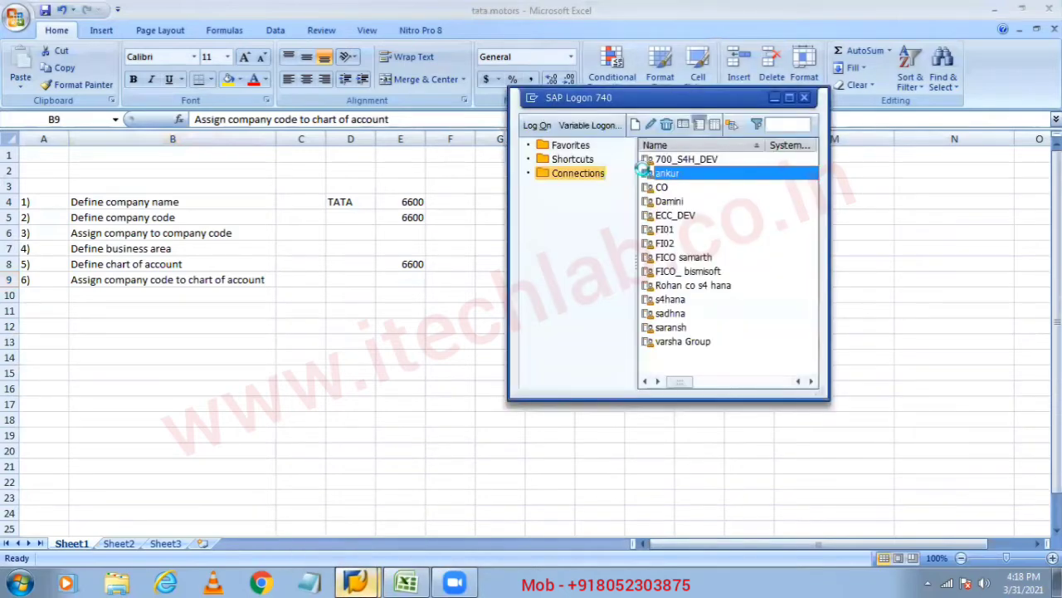
{"action": "double_click", "coordinate": [646, 174]}
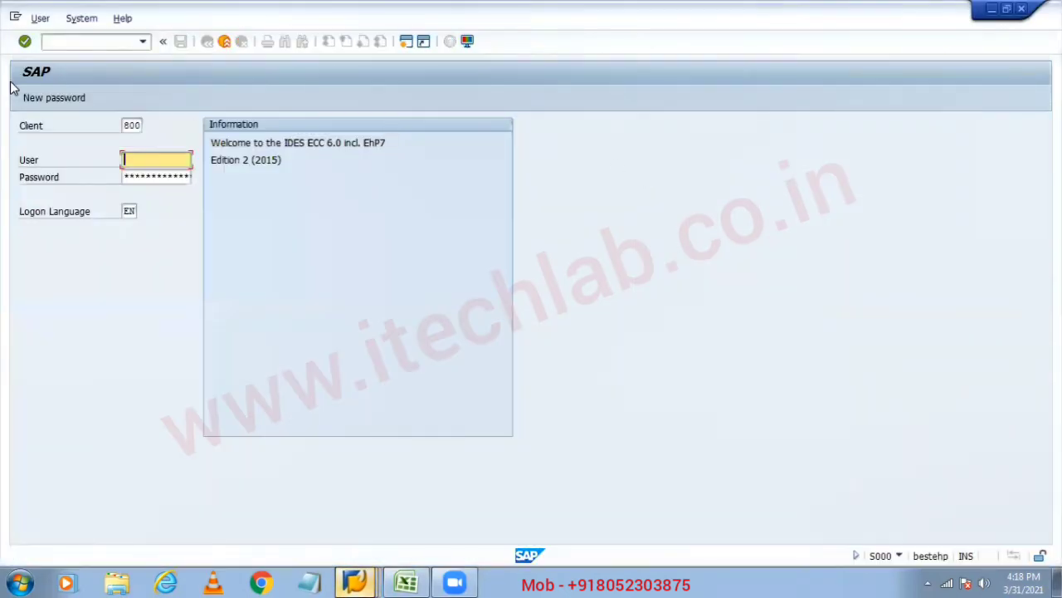
{"action": "left_click", "coordinate": [139, 160]}
{"action": "left_click", "coordinate": [143, 174]}
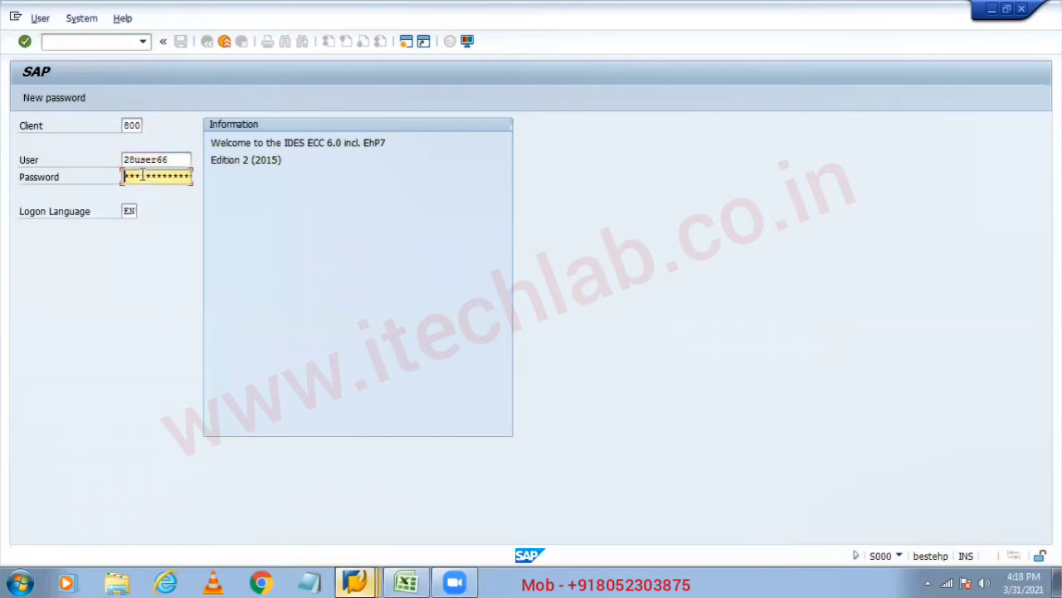
{"action": "key", "text": "Return"}
Step: Continue with this logon while ending any other logons in the system, and dismiss the closed-session message
{"action": "key", "text": "Up"}
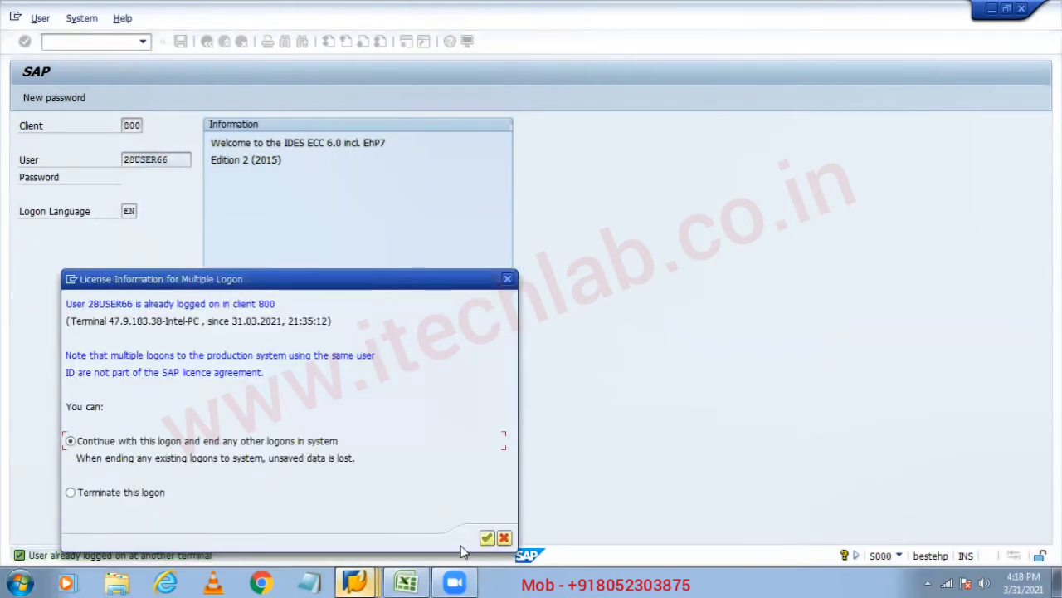
{"action": "left_click", "coordinate": [486, 537]}
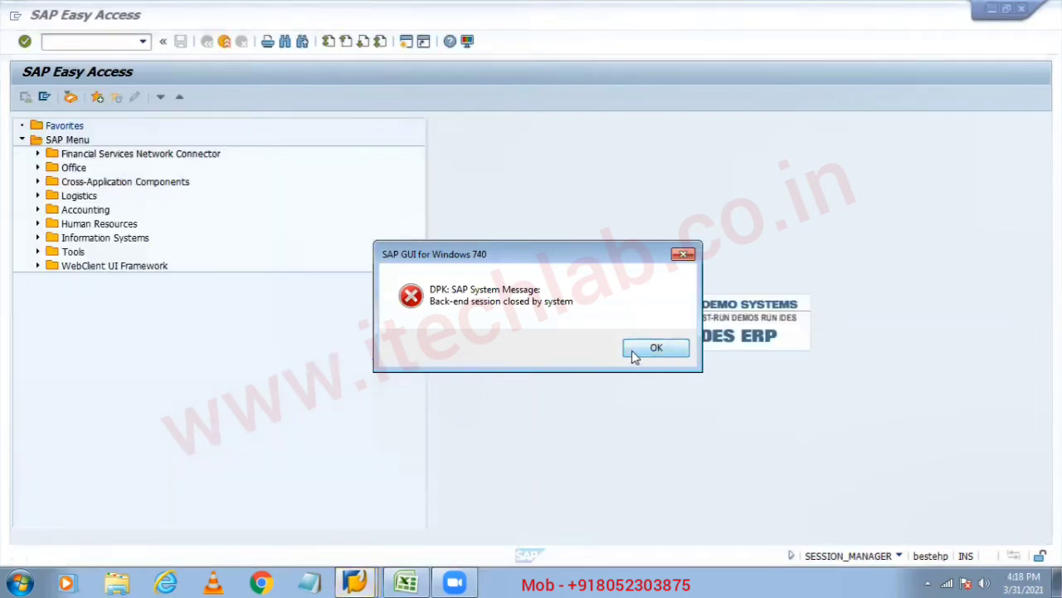
{"action": "left_click", "coordinate": [653, 348]}
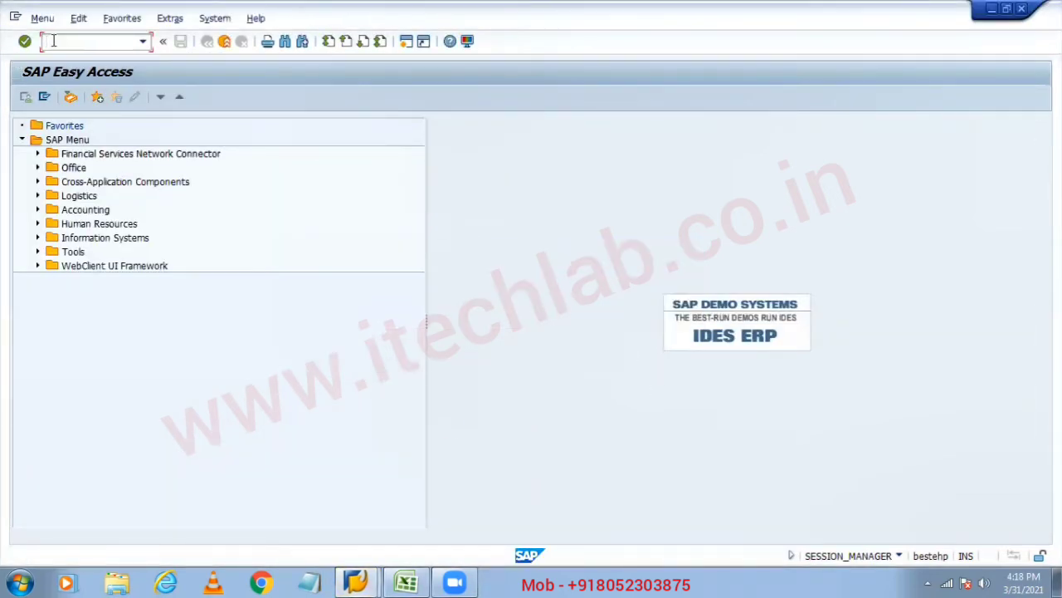
Step: Start transaction spro and display the SAP Customizing Implementation Guide
{"action": "type", "text": "spro"}
{"action": "key", "text": "Return"}
{"action": "left_click", "coordinate": [90, 102]}
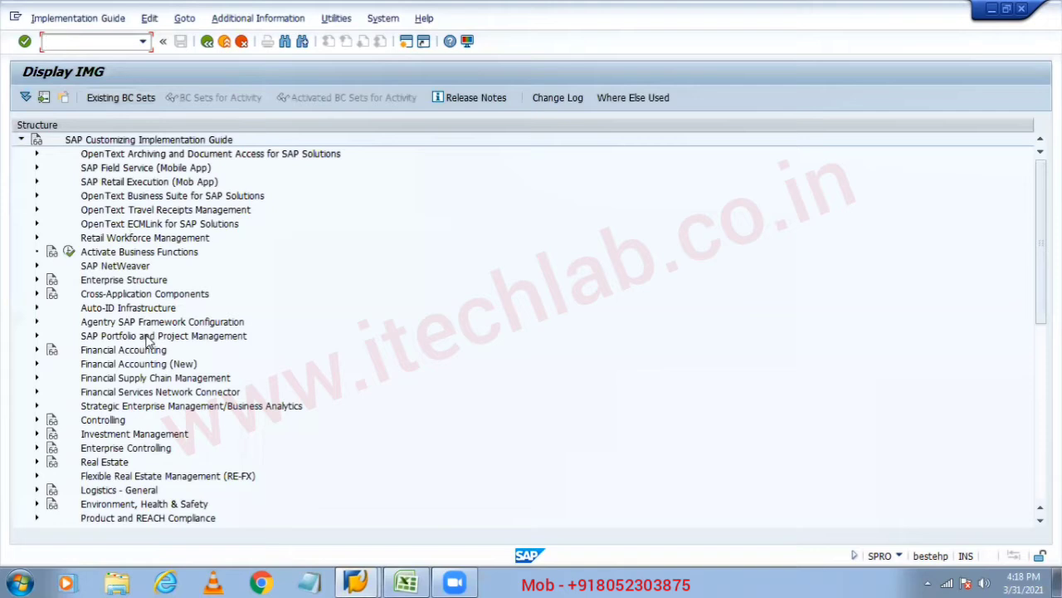
Step: Expand Financial Accounting (New), General Ledger Accounting (New), Master Data, G/L Accounts and Preparations, and select Assign Company Code to Chart of Accounts
{"action": "left_click", "coordinate": [117, 365]}
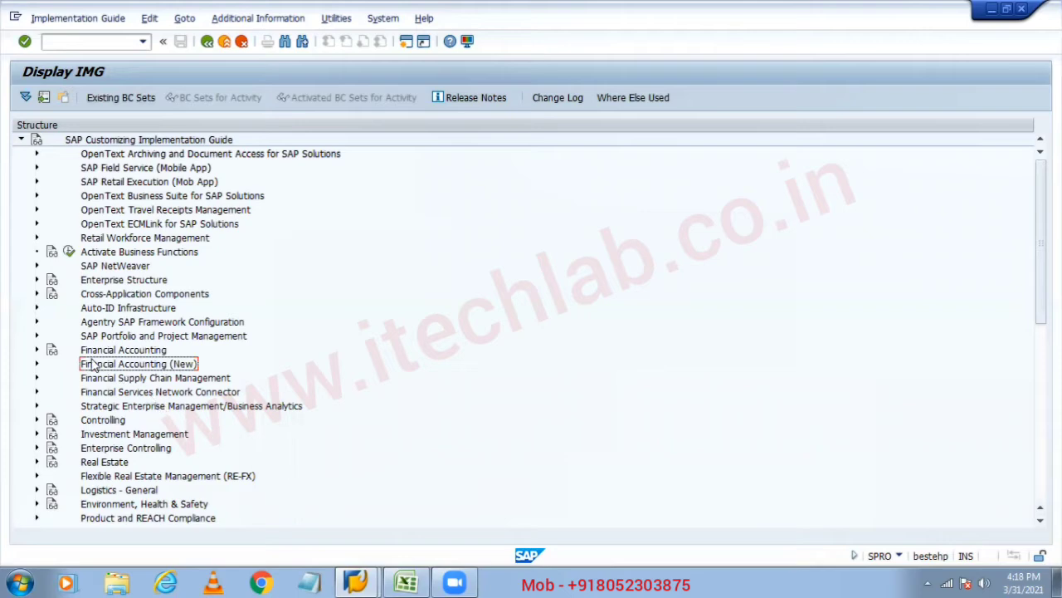
{"action": "left_click", "coordinate": [34, 364]}
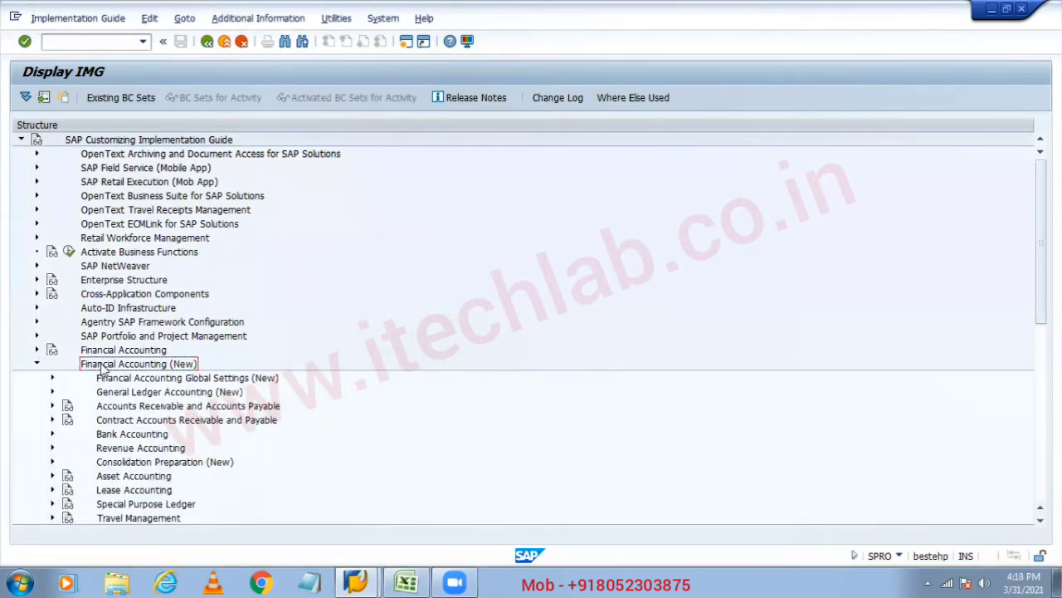
{"action": "left_click", "coordinate": [52, 391]}
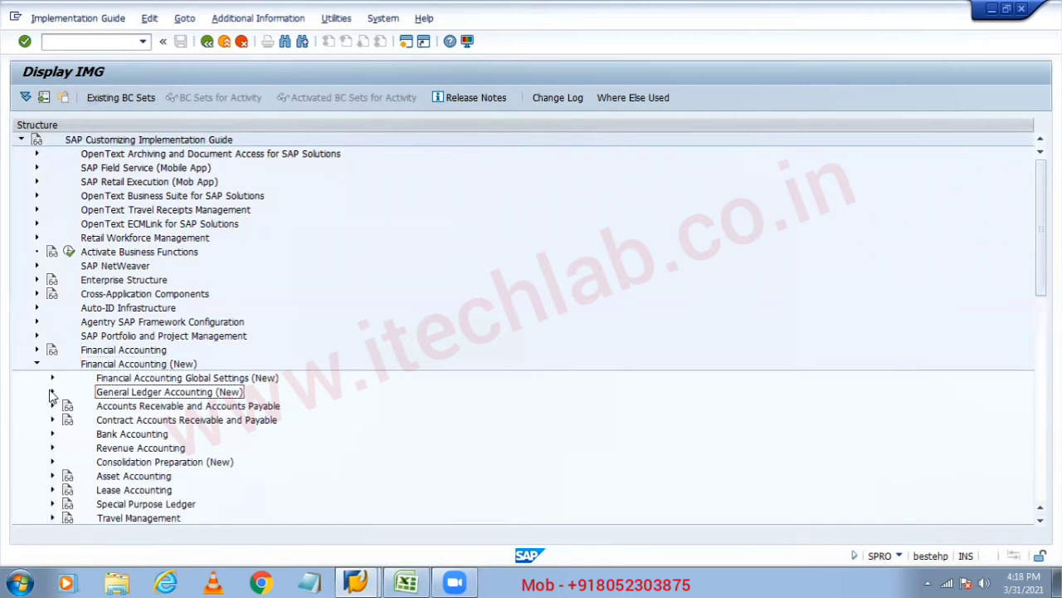
{"action": "left_click", "coordinate": [69, 392]}
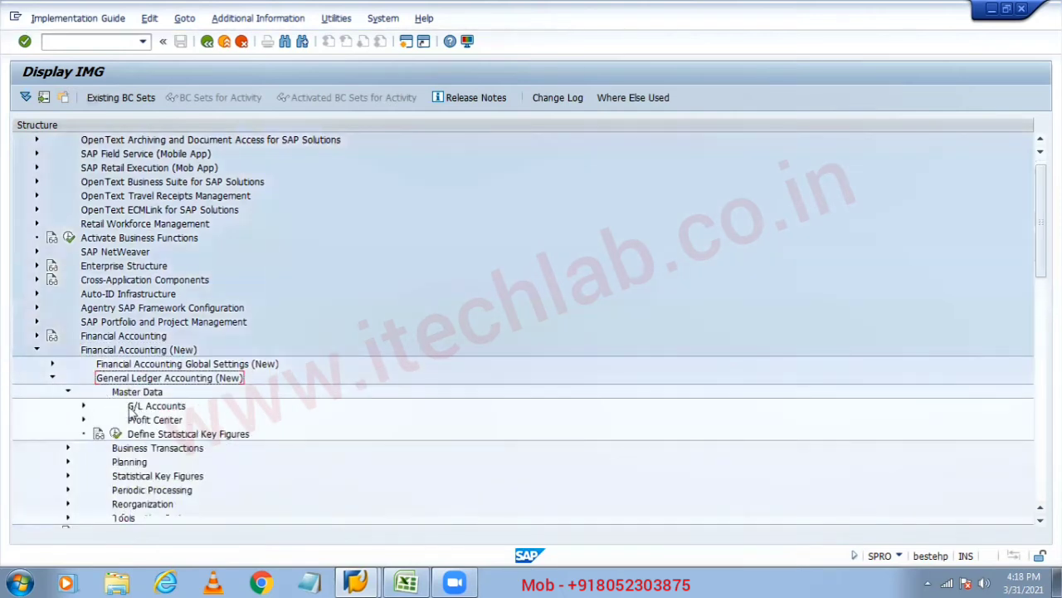
{"action": "left_click", "coordinate": [83, 406]}
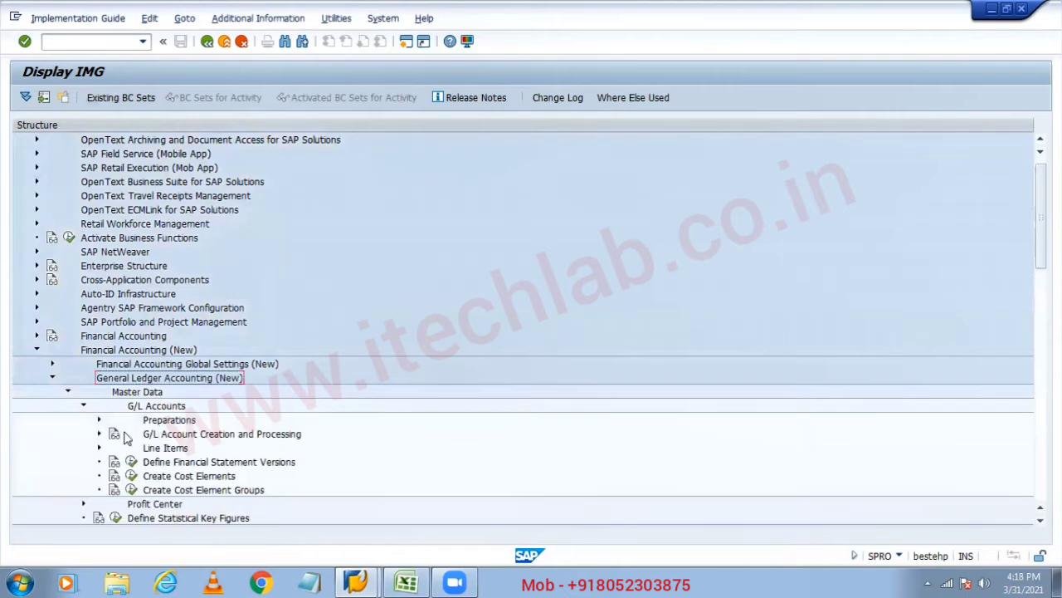
{"action": "left_click", "coordinate": [98, 420]}
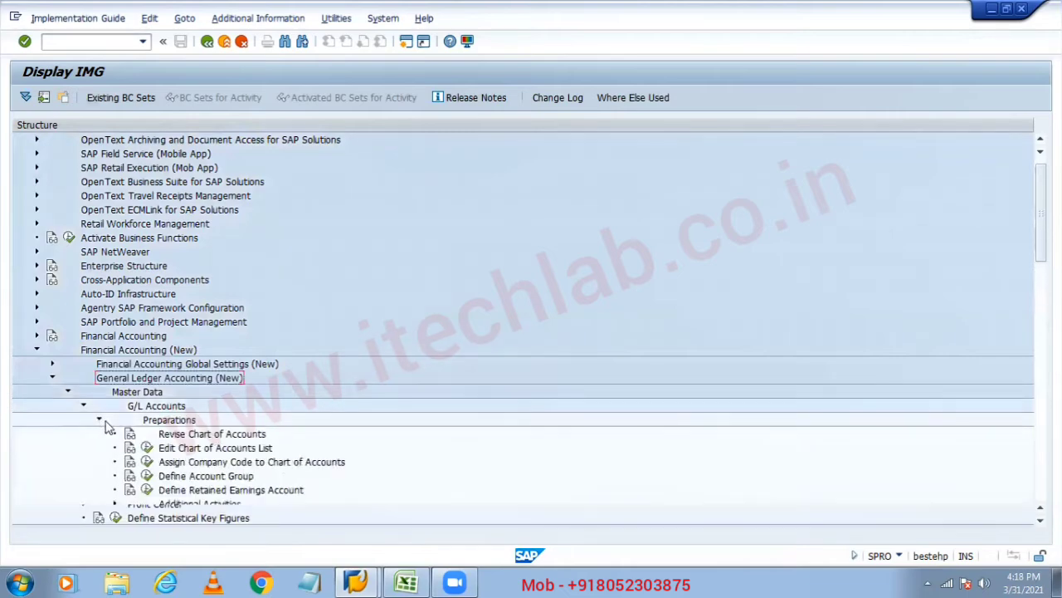
{"action": "left_click", "coordinate": [180, 449]}
{"action": "left_click", "coordinate": [175, 465]}
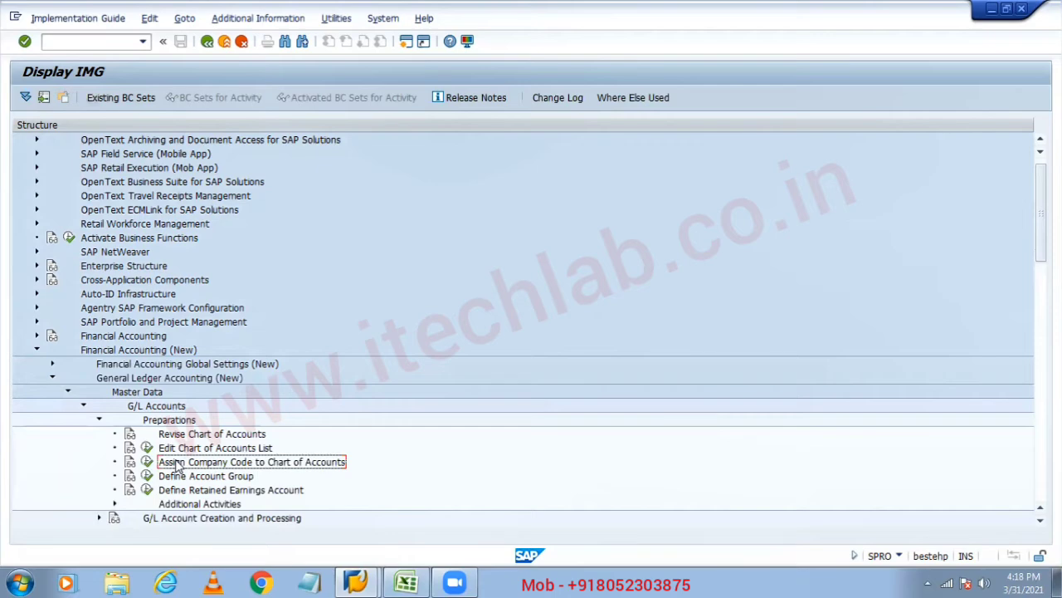
Step: Show the display keys as additional information beside the IMG activities and widen that column to fit the full keys
{"action": "left_click", "coordinate": [234, 20]}
{"action": "mouse_move", "coordinate": [239, 38]}
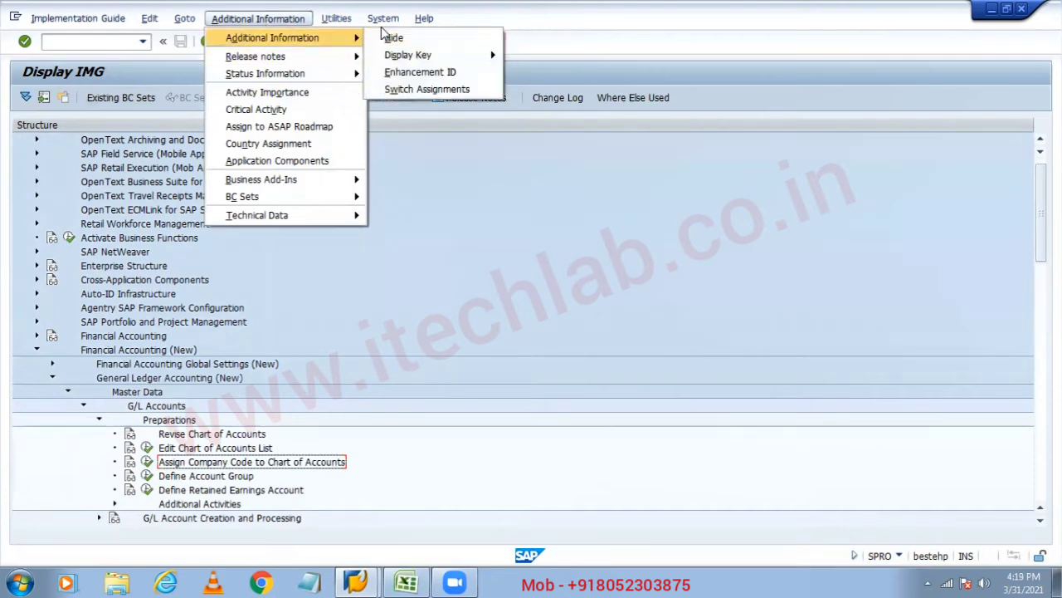
{"action": "mouse_move", "coordinate": [408, 54]}
{"action": "left_click", "coordinate": [541, 71]}
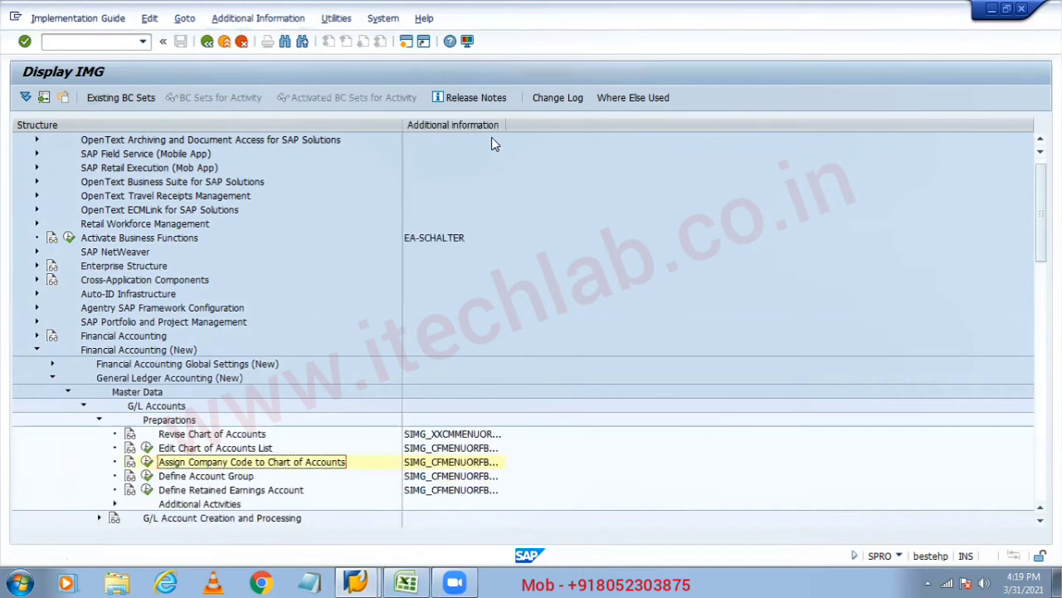
{"action": "left_click_drag", "start_coordinate": [507, 121], "coordinate": [781, 125]}
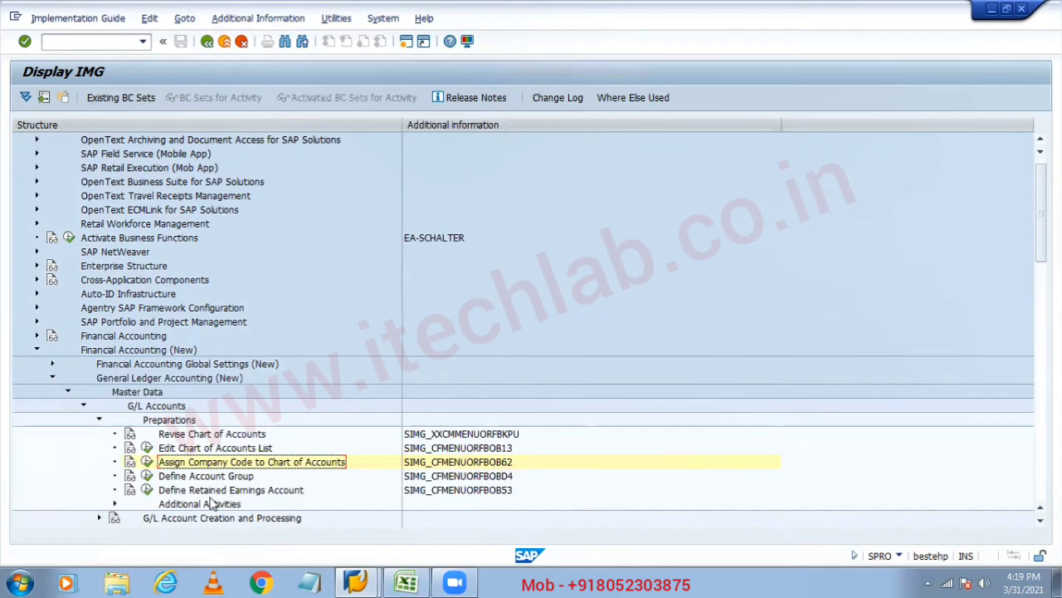
Step: Open the Assign Company Code to Chart of Accounts activity and position the list at company code 6600
{"action": "left_click", "coordinate": [147, 463]}
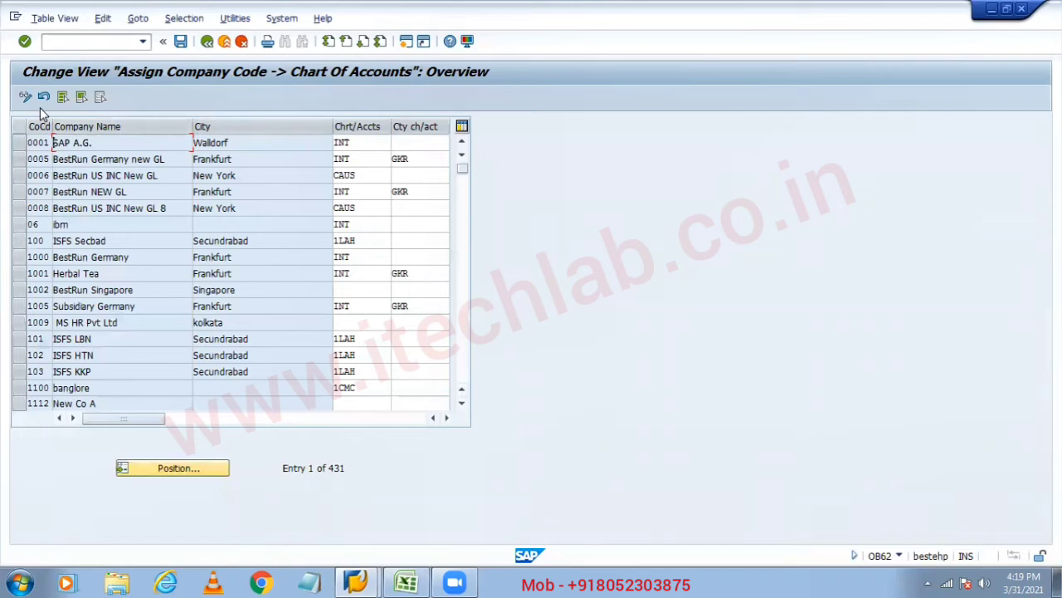
{"action": "left_click", "coordinate": [211, 471]}
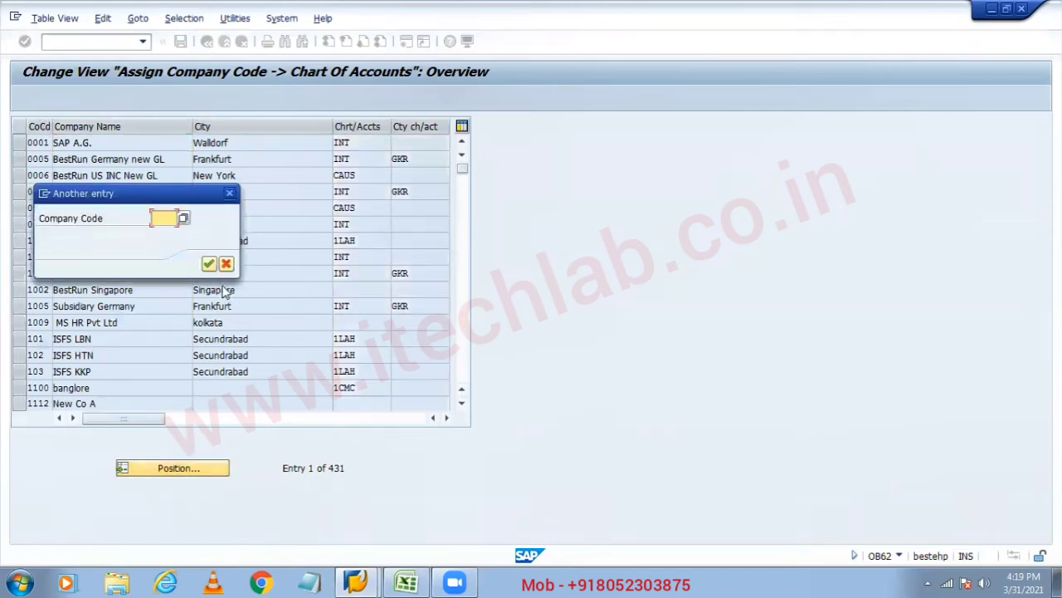
{"action": "left_click", "coordinate": [165, 217]}
{"action": "type", "text": "6600"}
{"action": "key", "text": "Return"}
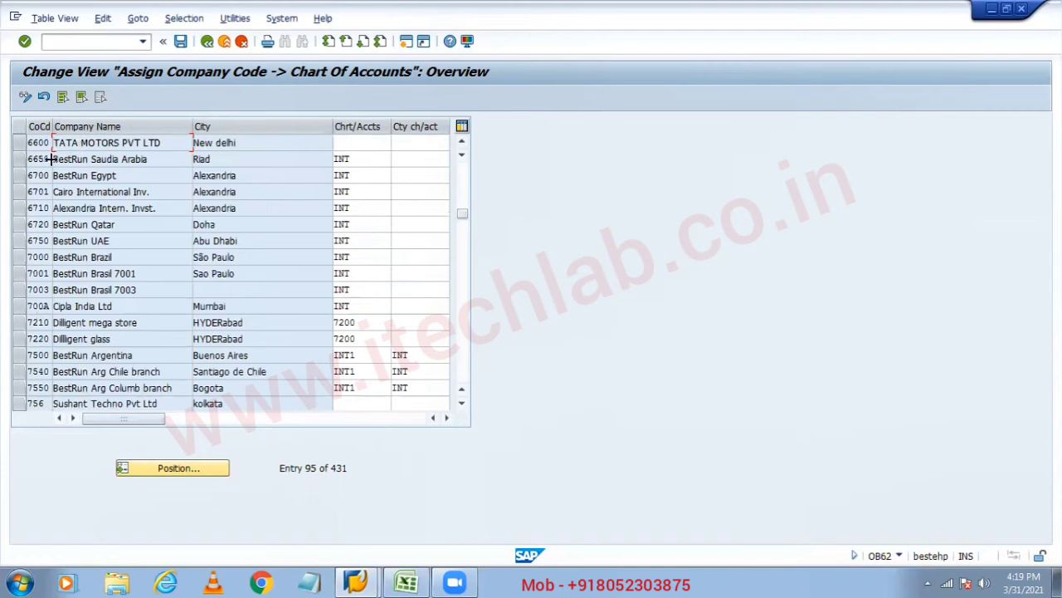
Step: Look up the chart of account code for TATA MOTORS PVT LTD in the Excel configuration list and return to the SAP assignment view
{"action": "left_click", "coordinate": [342, 143]}
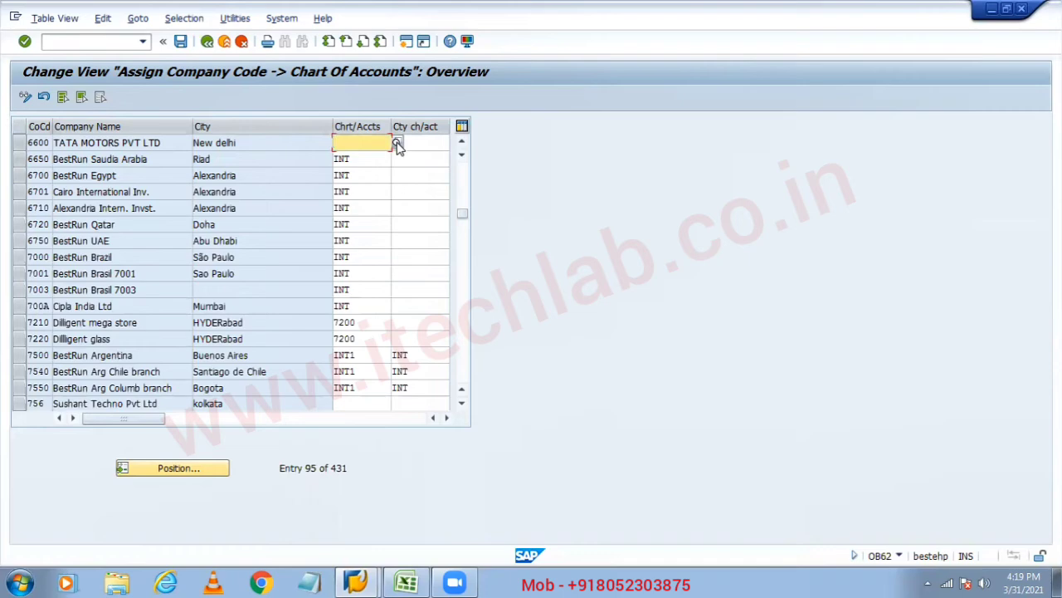
{"action": "left_click", "coordinate": [409, 581]}
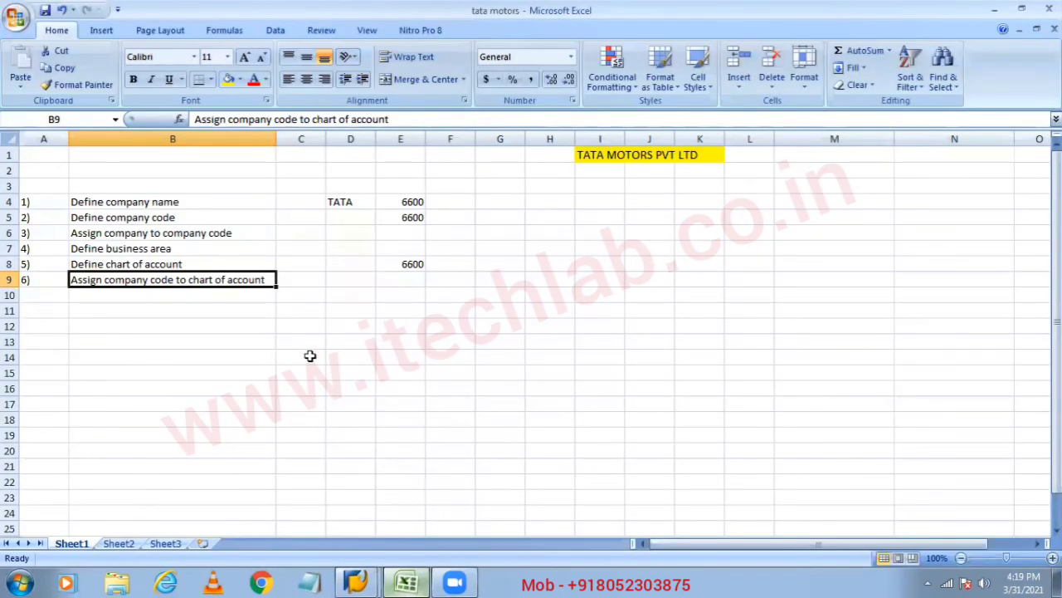
{"action": "left_click", "coordinate": [411, 263]}
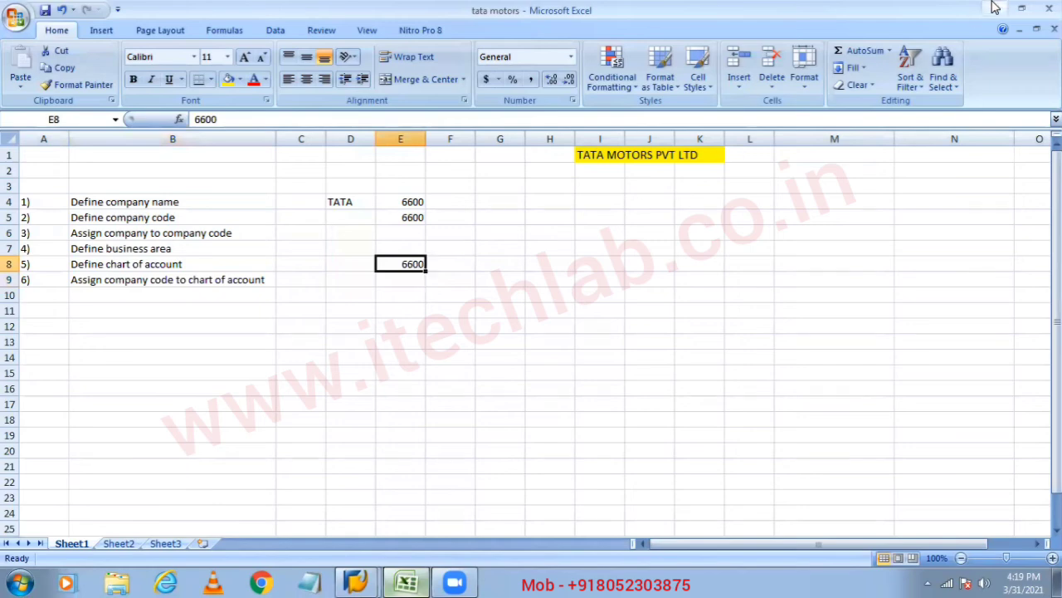
{"action": "key", "text": "alt+Tab"}
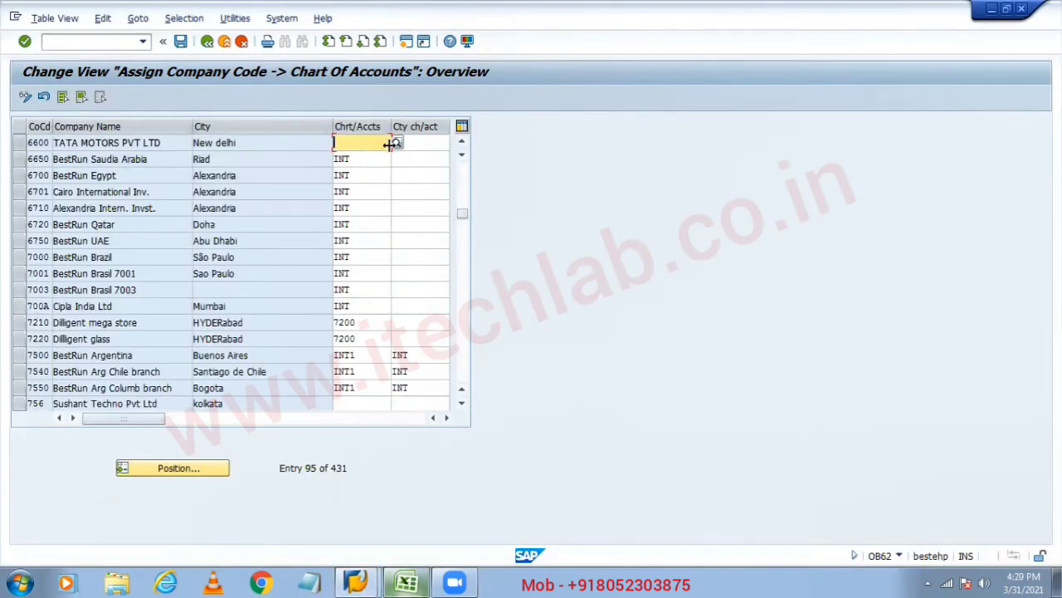
Step: Find chart of accounts 6600 among the possible entries and assign it to company code 6600
{"action": "left_click", "coordinate": [398, 143]}
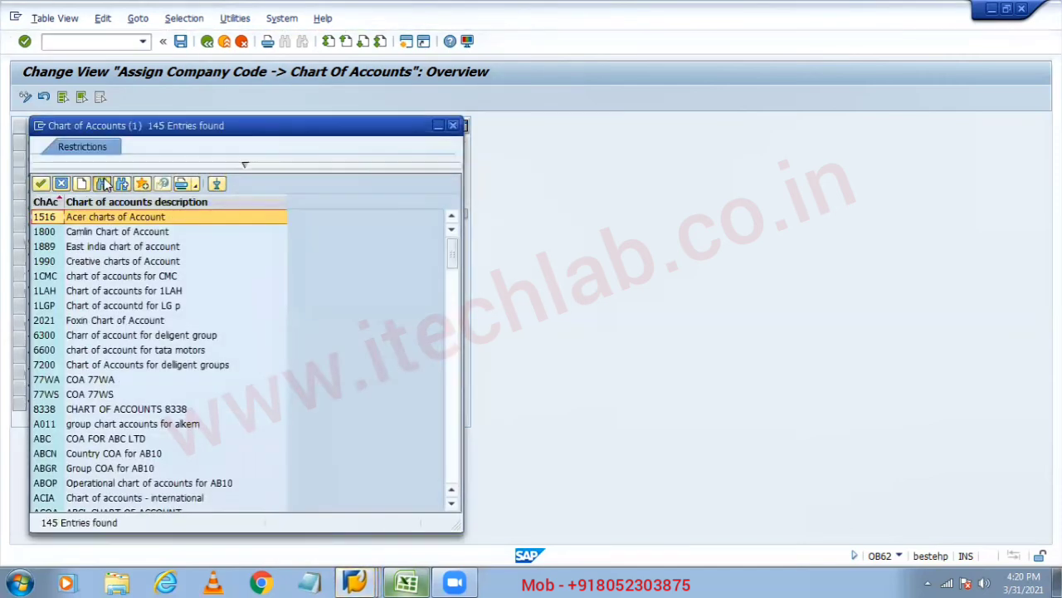
{"action": "left_click", "coordinate": [102, 182]}
{"action": "type", "text": "6600"}
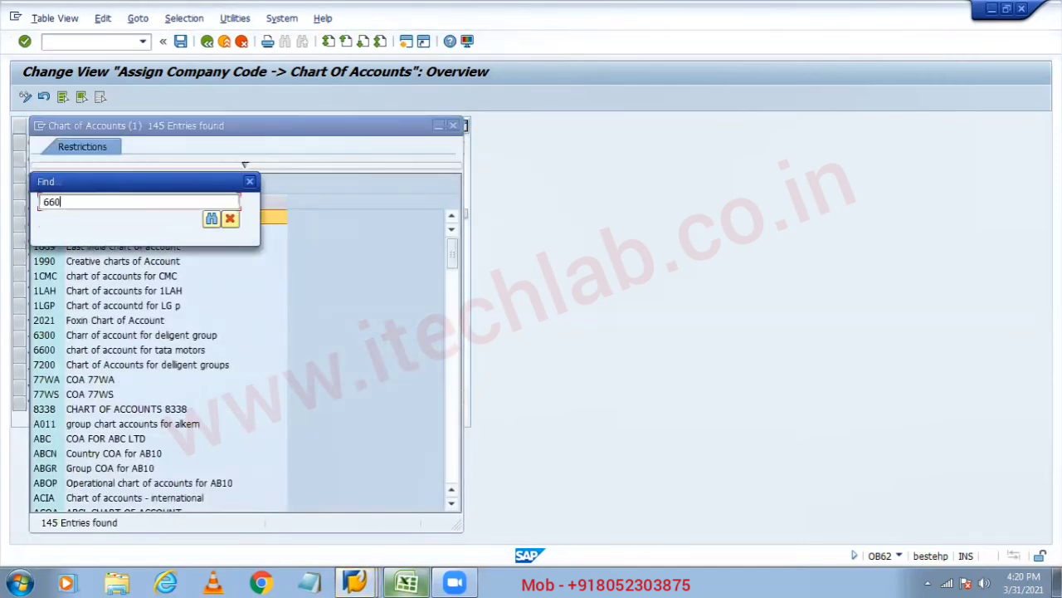
{"action": "key", "text": "Return"}
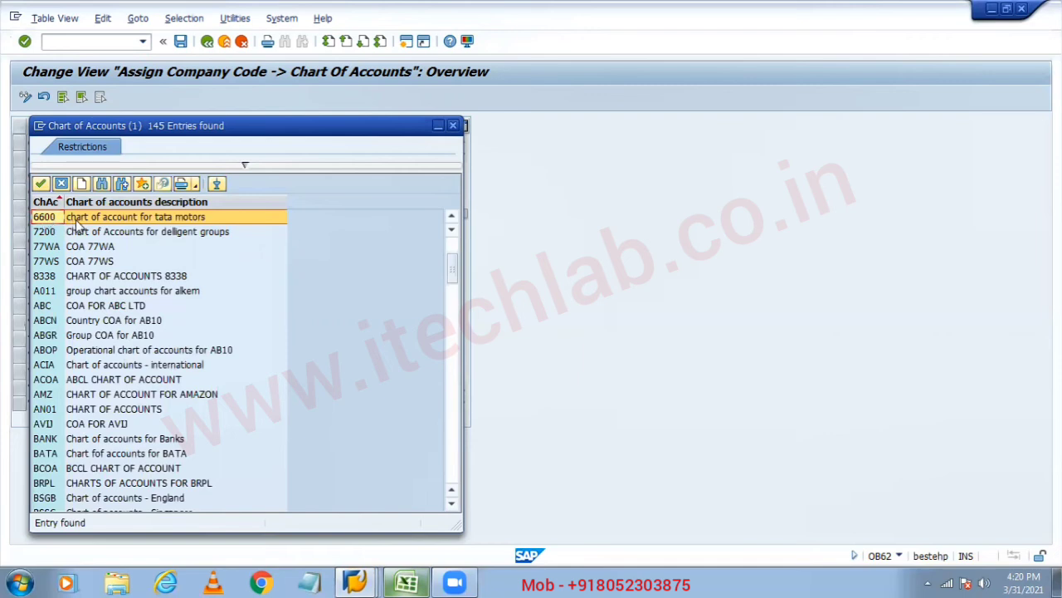
{"action": "double_click", "coordinate": [173, 219]}
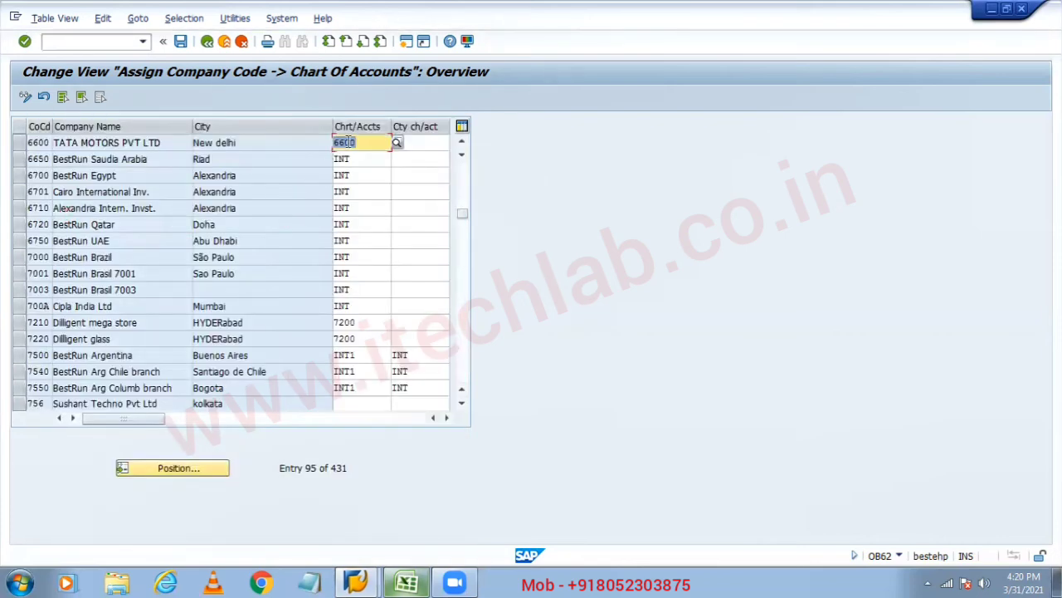
Step: Save the chart of accounts assignment in the "tata motors pvt ltd" customizing request and return to the IMG structure
{"action": "left_click", "coordinate": [181, 41]}
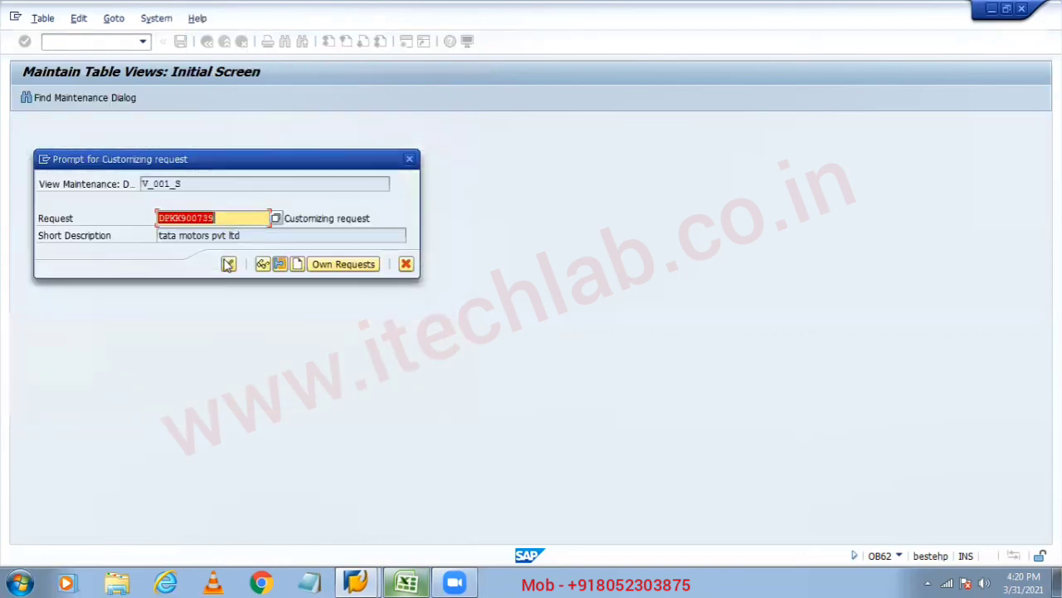
{"action": "left_click", "coordinate": [229, 264]}
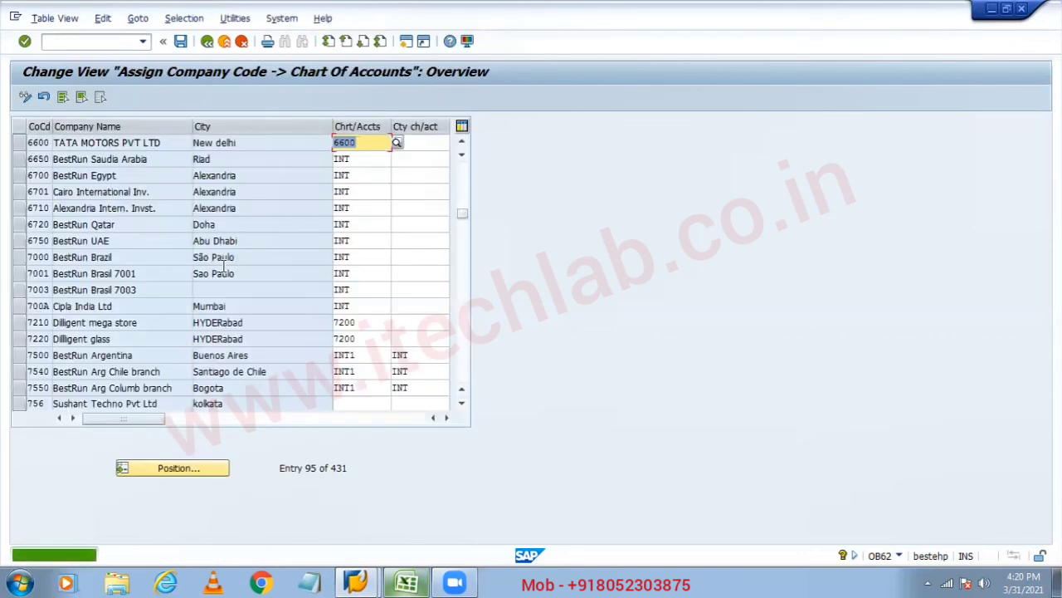
{"action": "left_click", "coordinate": [206, 41]}
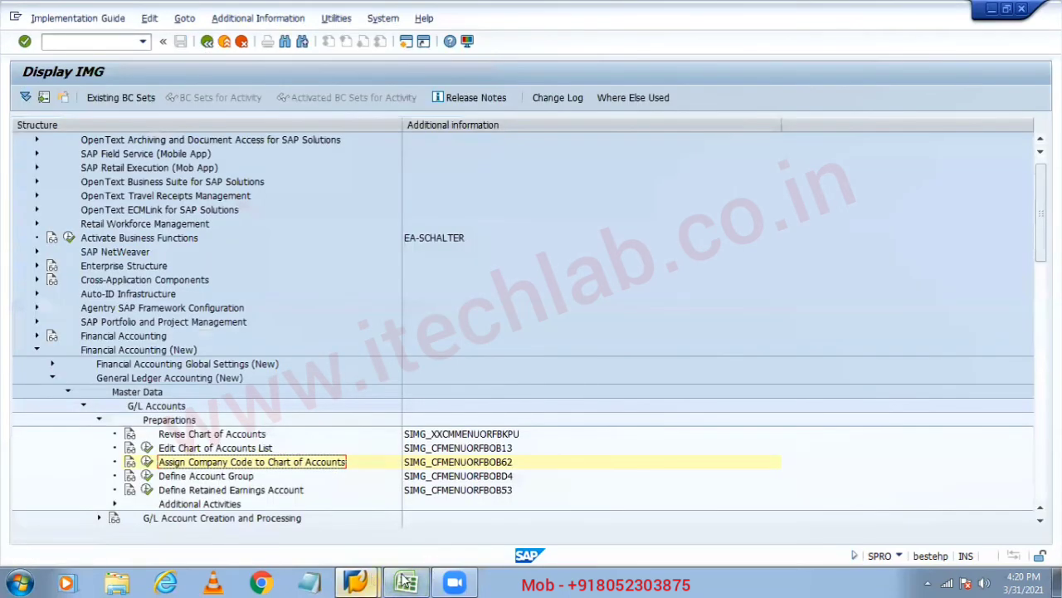
Step: Switch to the Excel list and go to the "Assign company code to chart of account" entry, ending on cell D9
{"action": "key", "text": "alt+Tab"}
{"action": "left_click", "coordinate": [104, 280]}
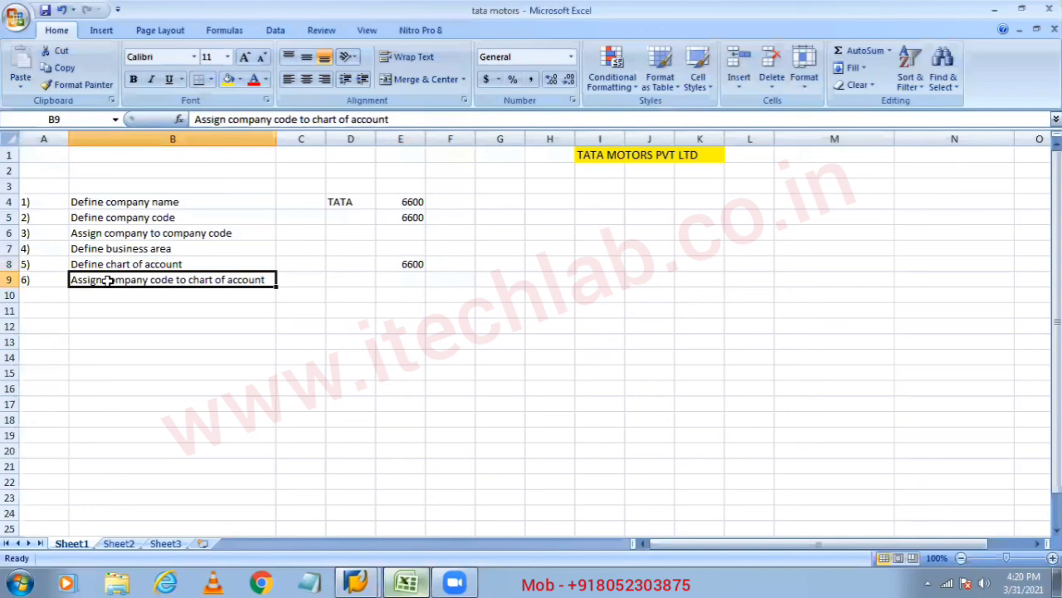
{"action": "left_click", "coordinate": [332, 280]}
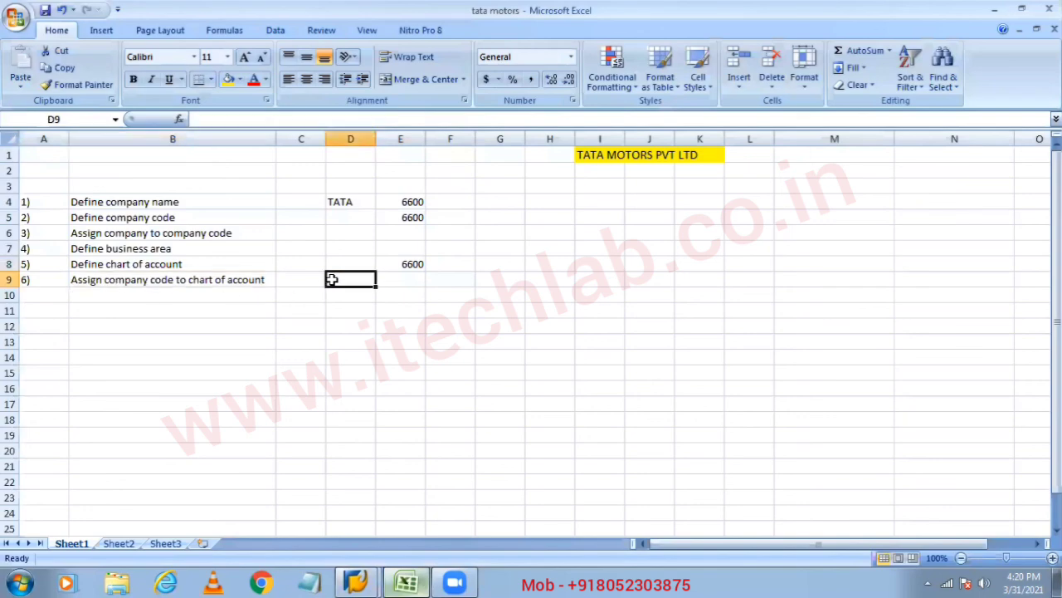